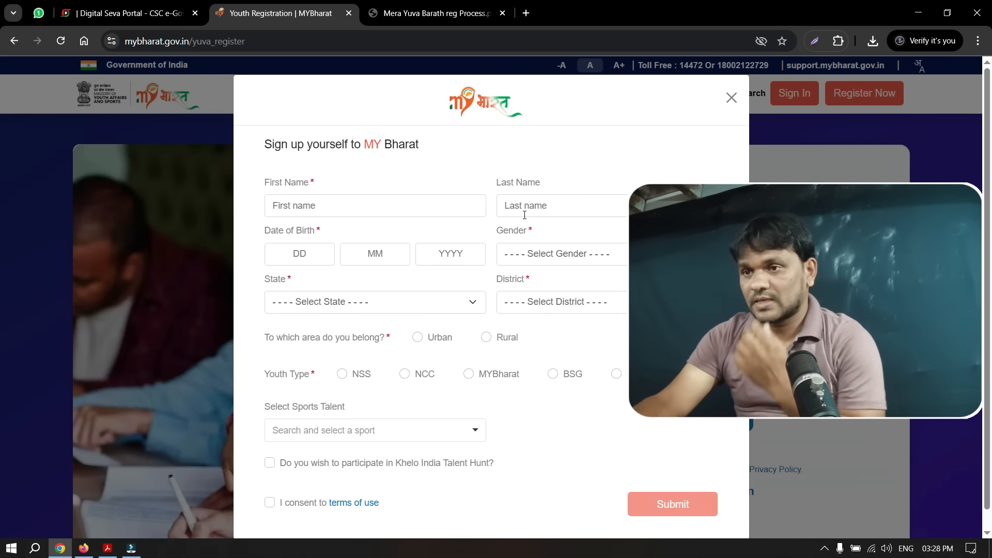
- Set the state to ANDHRA PRADESH in the MY Bharat sign-up form and open the district list
left_click(537, 254)
left_click(320, 302)
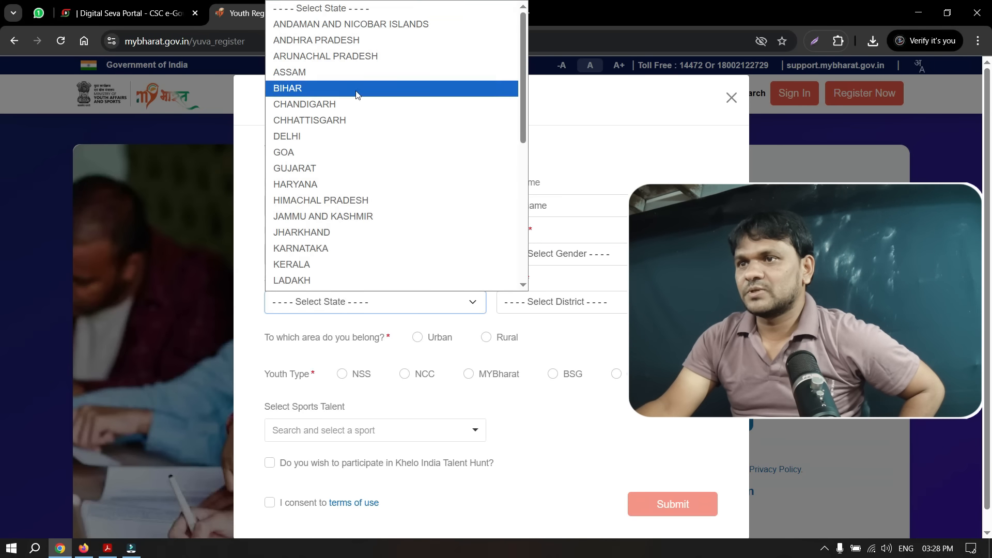
left_click(356, 37)
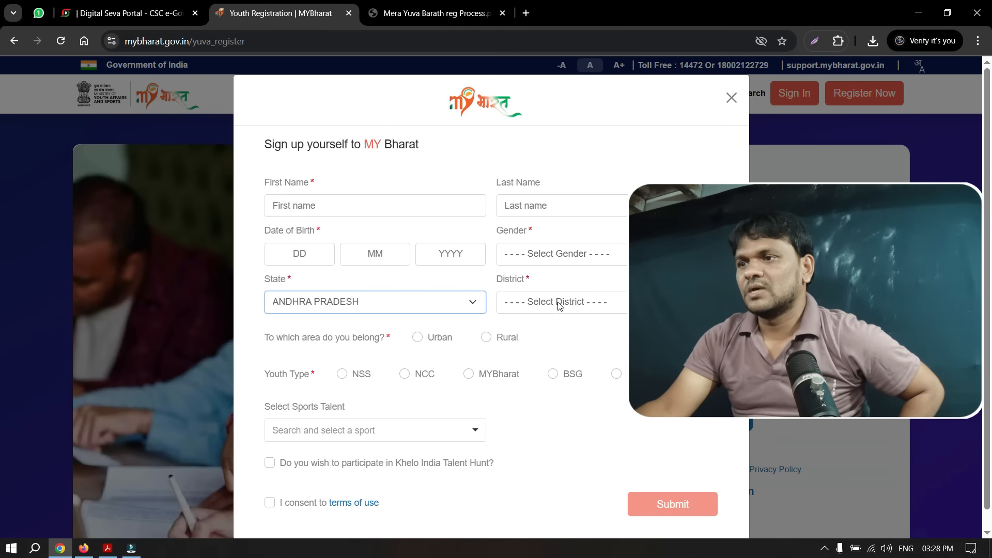
left_click(559, 303)
scroll(560, 267, "down", 1)
left_click(562, 324)
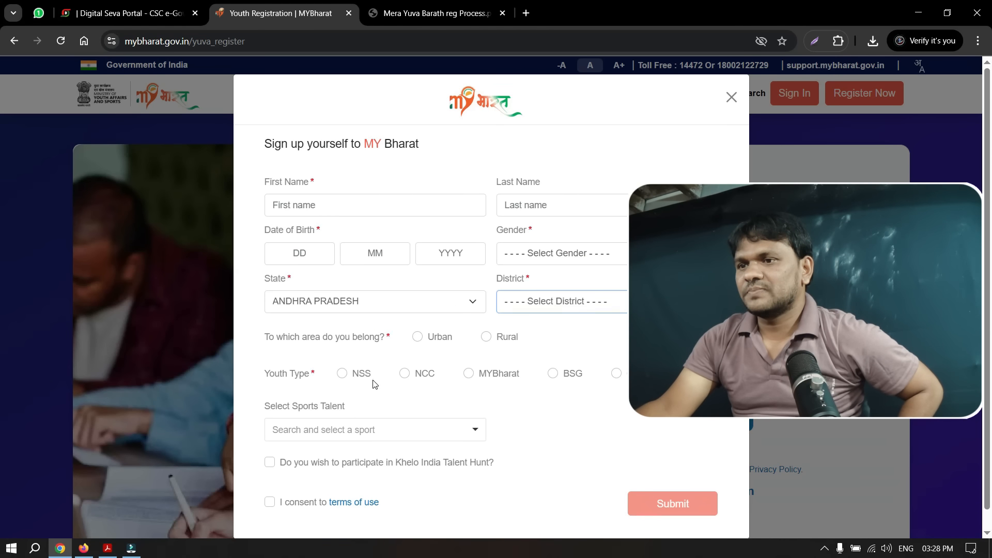
- Choose Urban as the area of belonging and check the ULB local body list
scroll(425, 352, "down", 1)
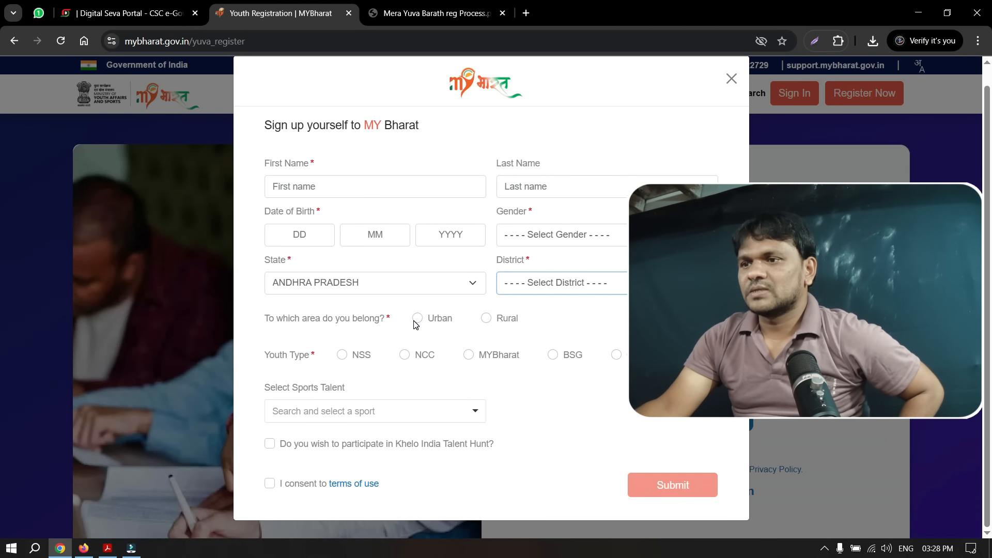
left_click(416, 319)
left_click(380, 373)
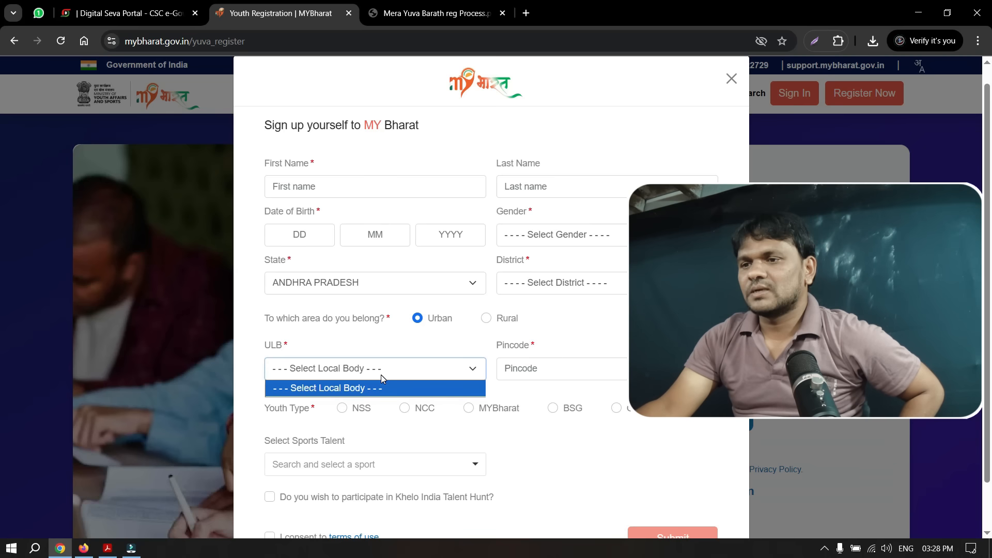
left_click(381, 373)
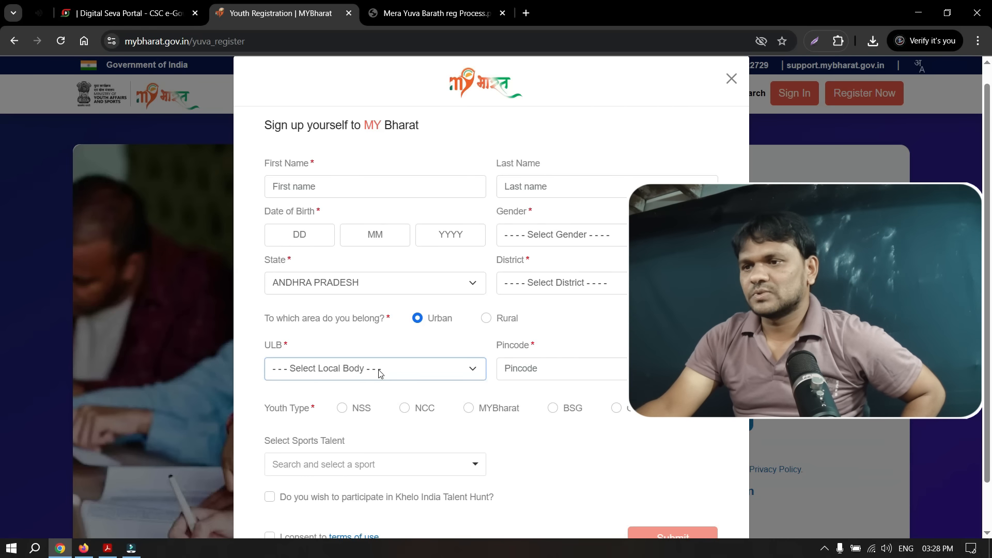
- Set the area of belonging to Rural and the youth type to Others, leaving the sports talent unselected
left_click(487, 318)
scroll(381, 386, "down", 1)
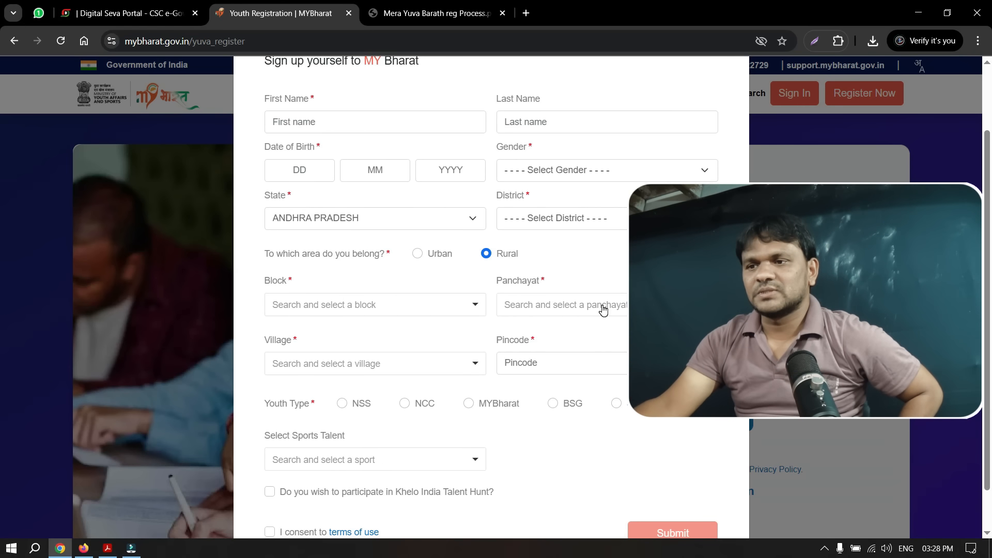
scroll(432, 399, "down", 1)
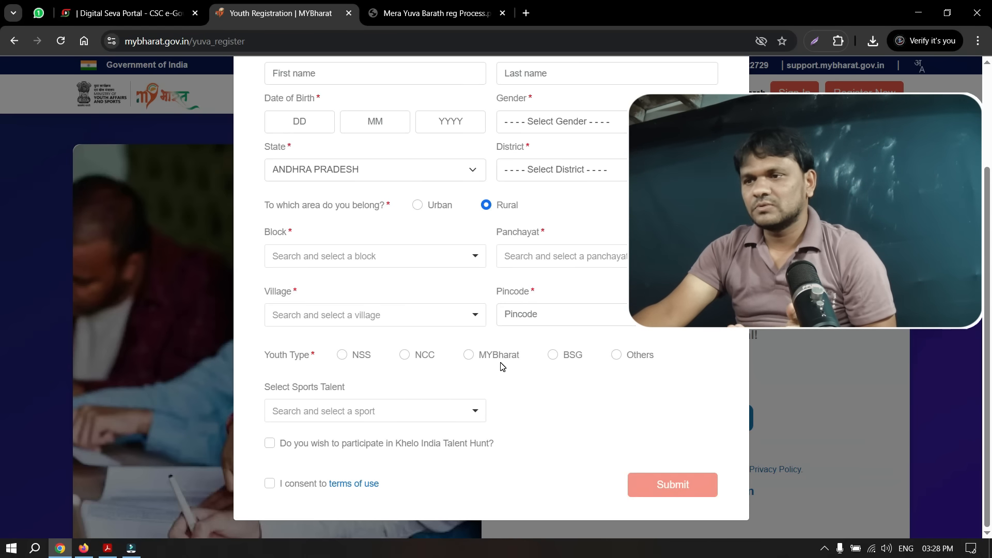
left_click(620, 359)
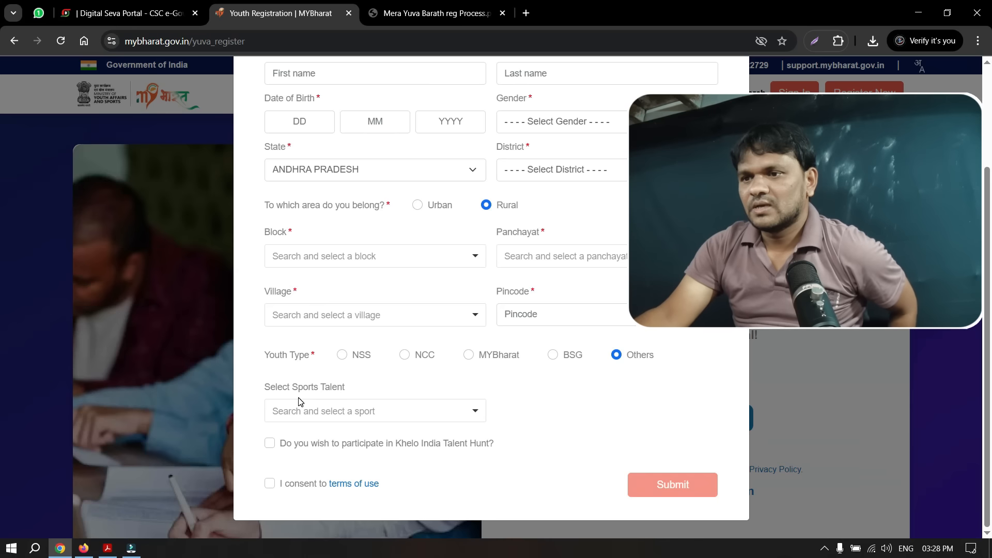
left_click(412, 417)
left_click(412, 417)
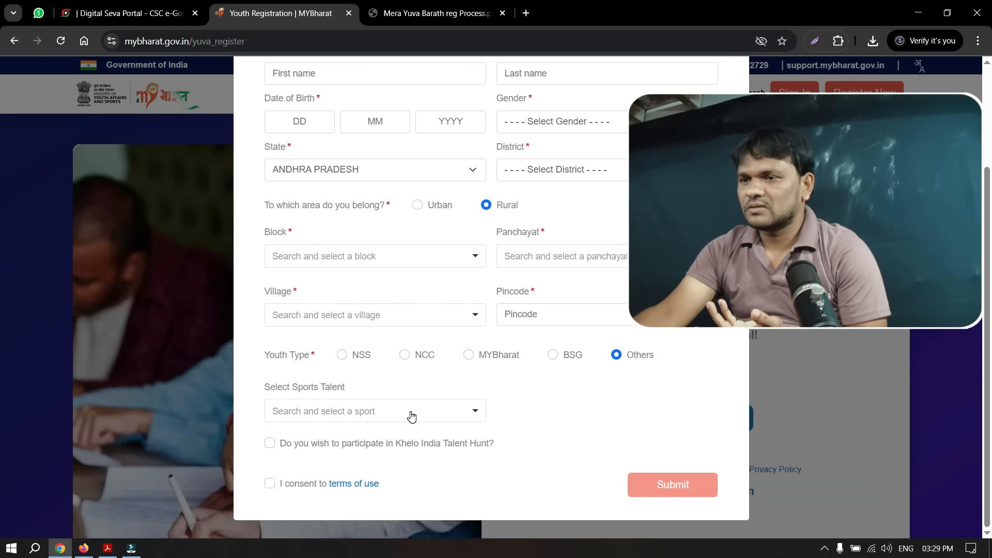
- Consent to the terms of use and submit the youth registration form
left_click(269, 484)
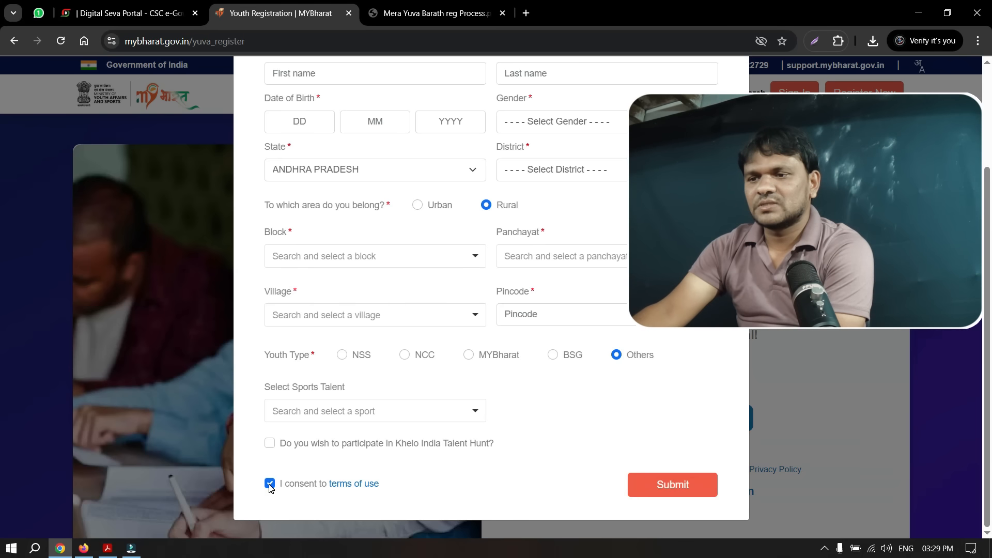
left_click(666, 487)
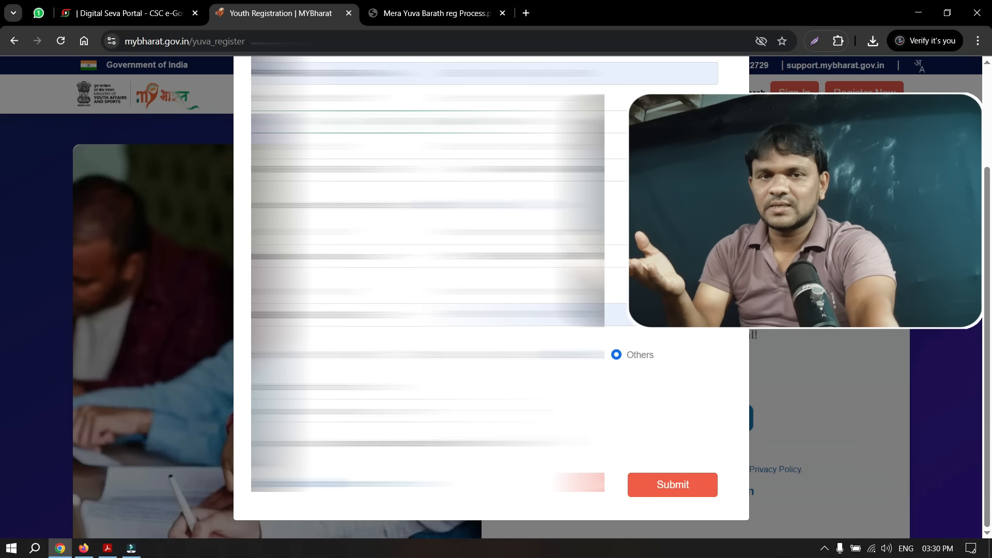
left_click(668, 485)
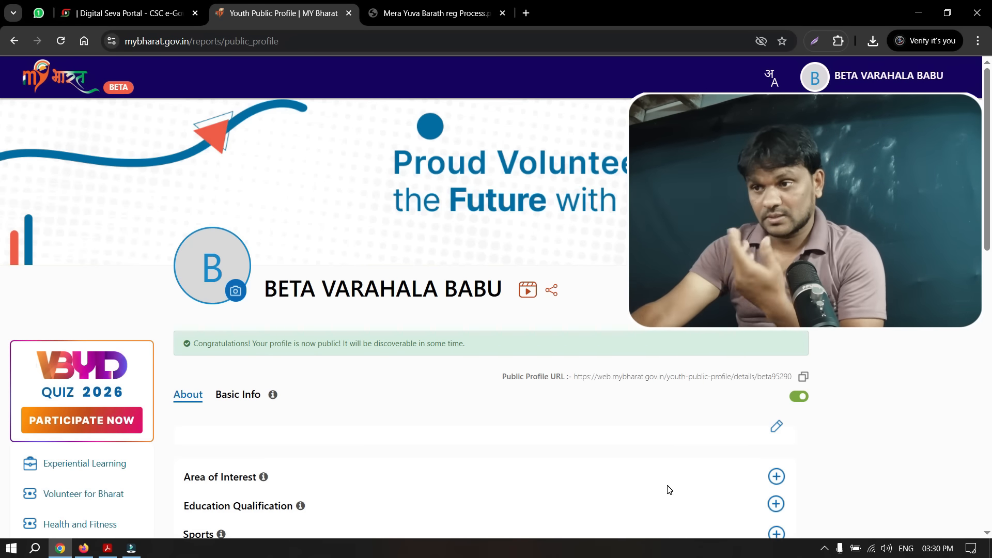
- Open the registration certificate under My Certifications on the public profile and download it
scroll(475, 447, "down", 15)
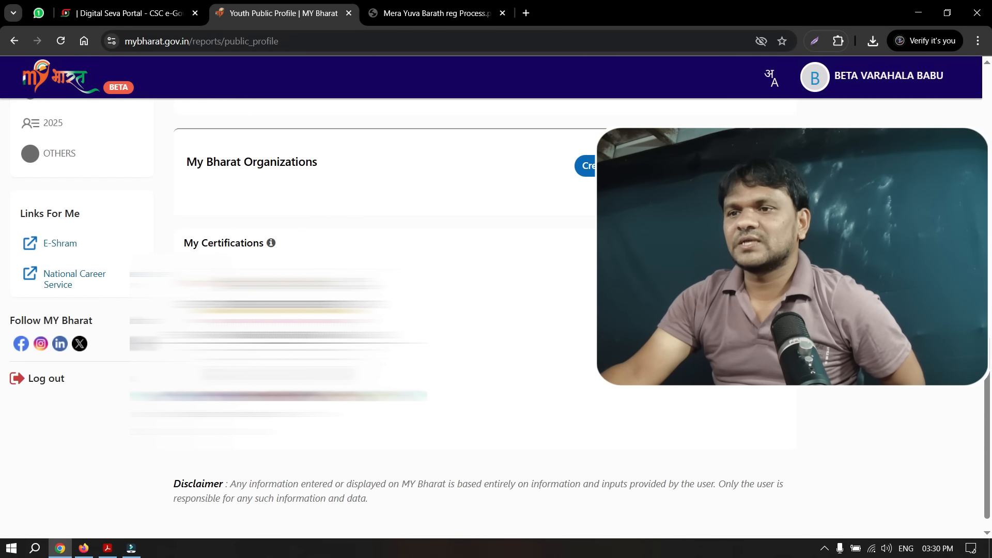
scroll(476, 310, "down", 1)
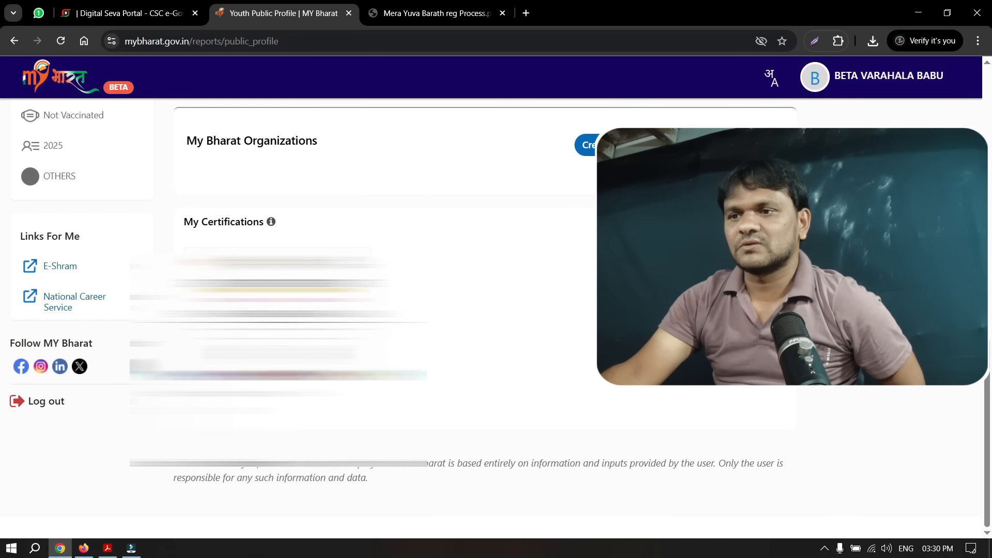
left_click(299, 320)
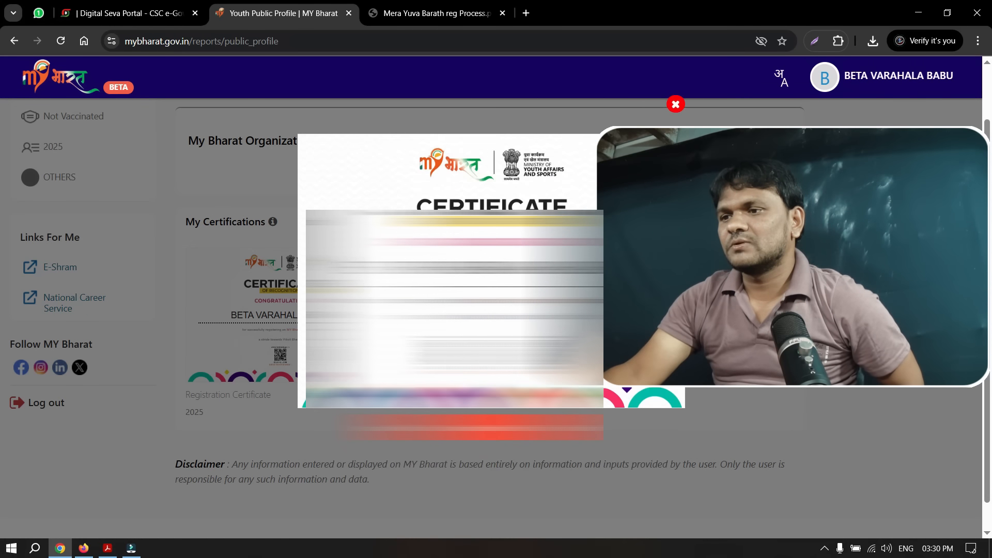
left_click(532, 427)
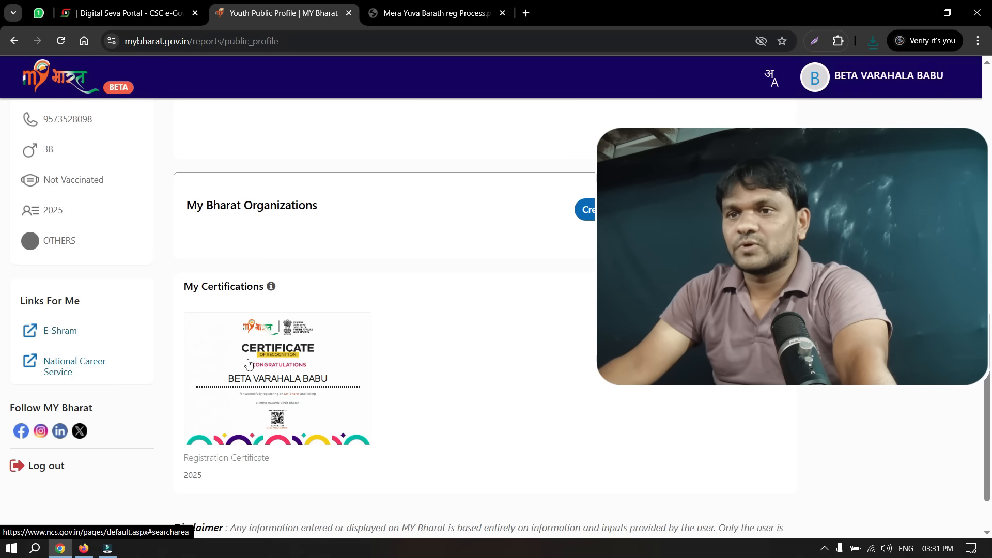
- Open the Area of Interest section of the profile for editing and look over the profile sections below it
scroll(169, 385, "up", 1)
scroll(169, 385, "up", 1)
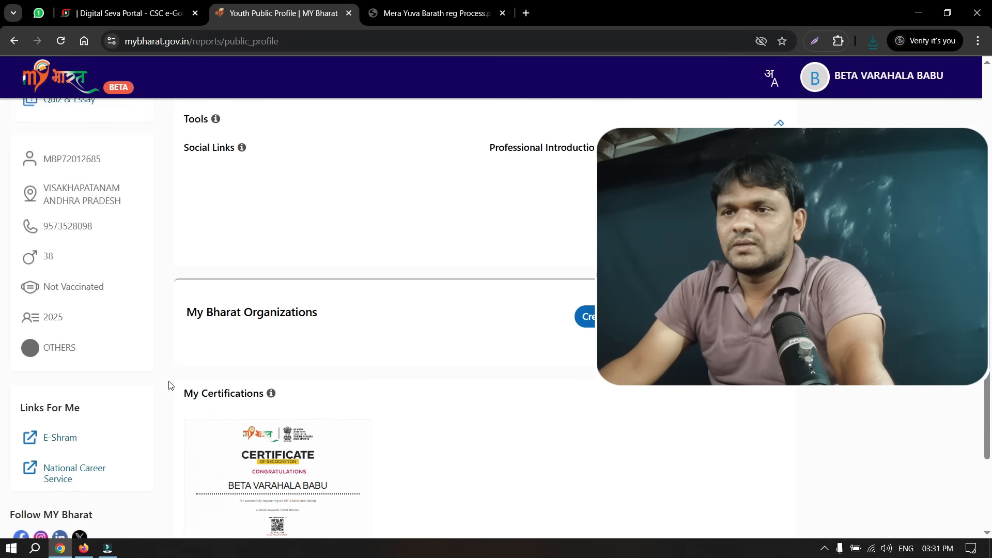
scroll(170, 384, "down", 2)
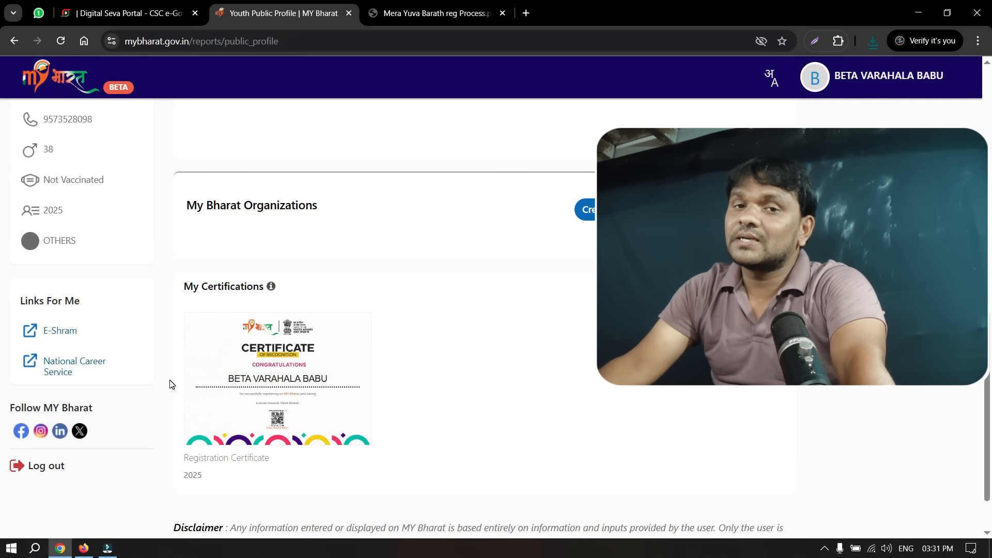
scroll(463, 299, "up", 5)
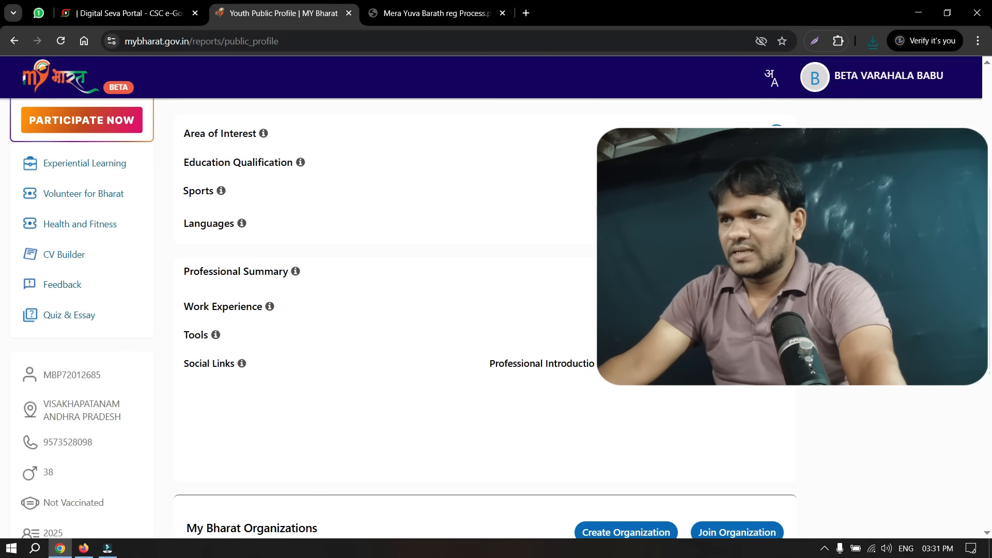
left_click(776, 133)
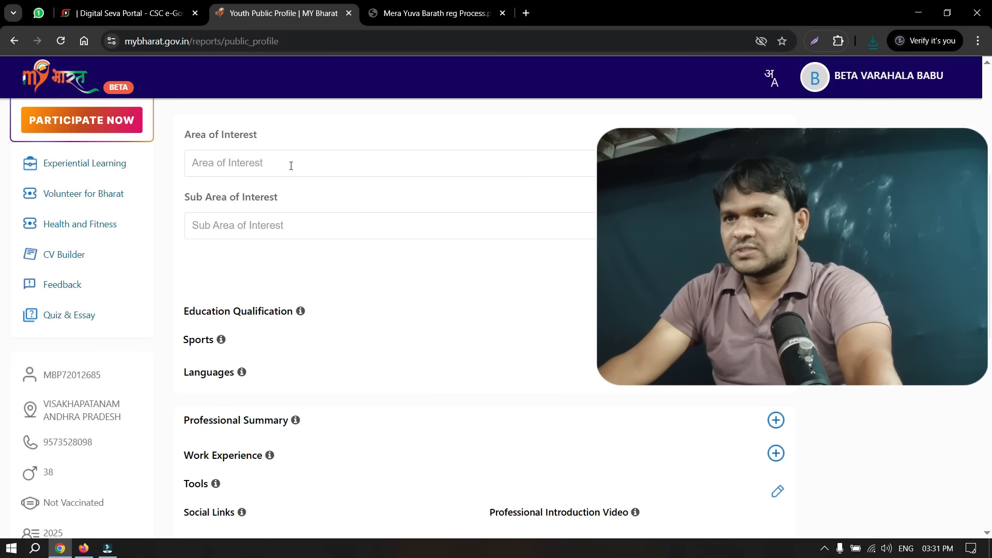
scroll(476, 332, "down", 1)
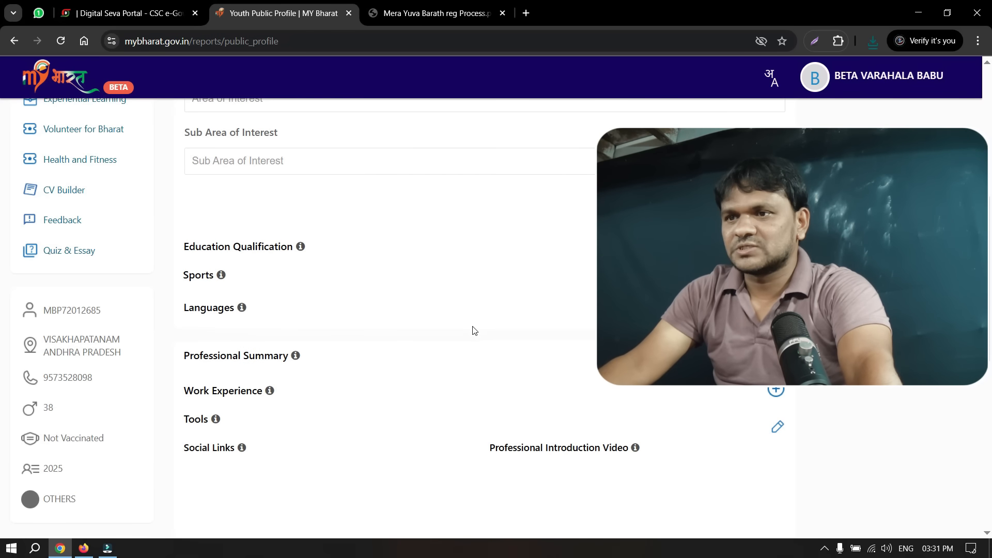
scroll(389, 301, "down", 1)
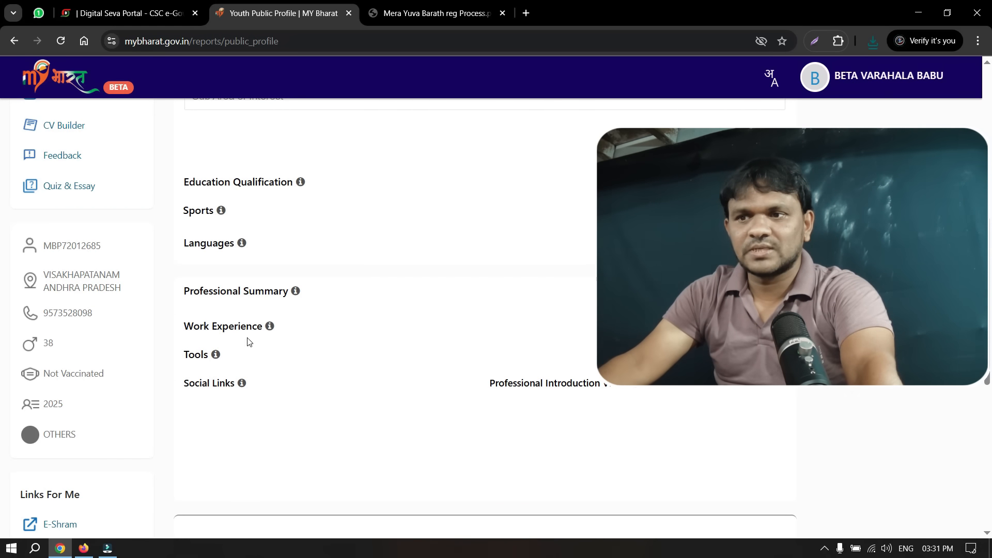
- Open the Work Experience entry form on the profile and review its fields
left_click(775, 324)
scroll(418, 382, "down", 1)
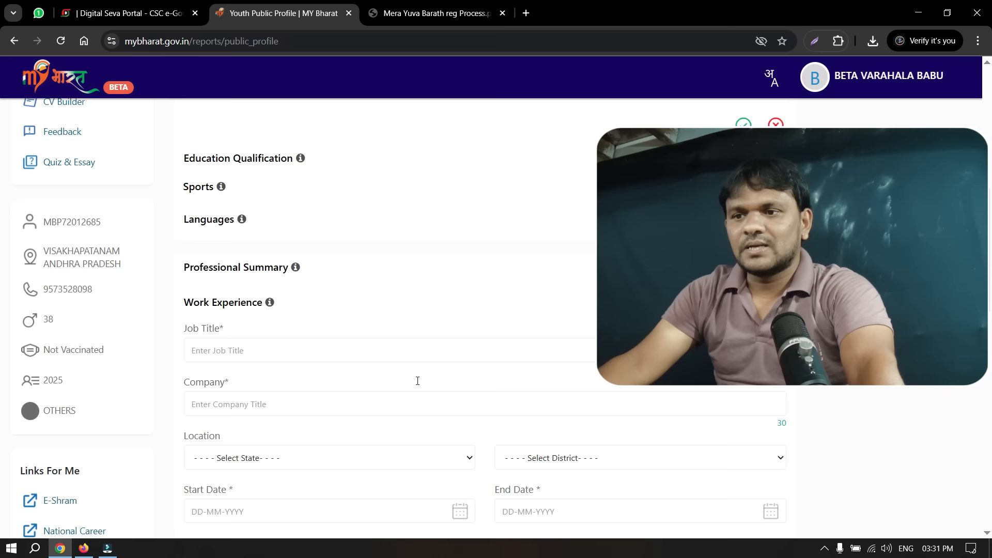
scroll(419, 383, "down", 1)
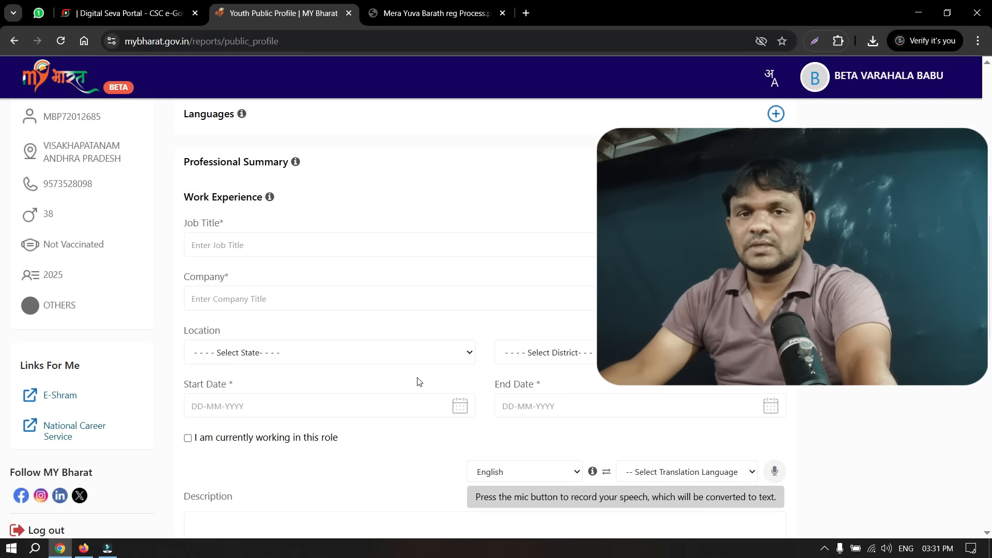
- Go to the Quiz & Essay page and open the Viksit Bharat Young Leaders Dialogue 2026 quiz
scroll(483, 367, "up", 4)
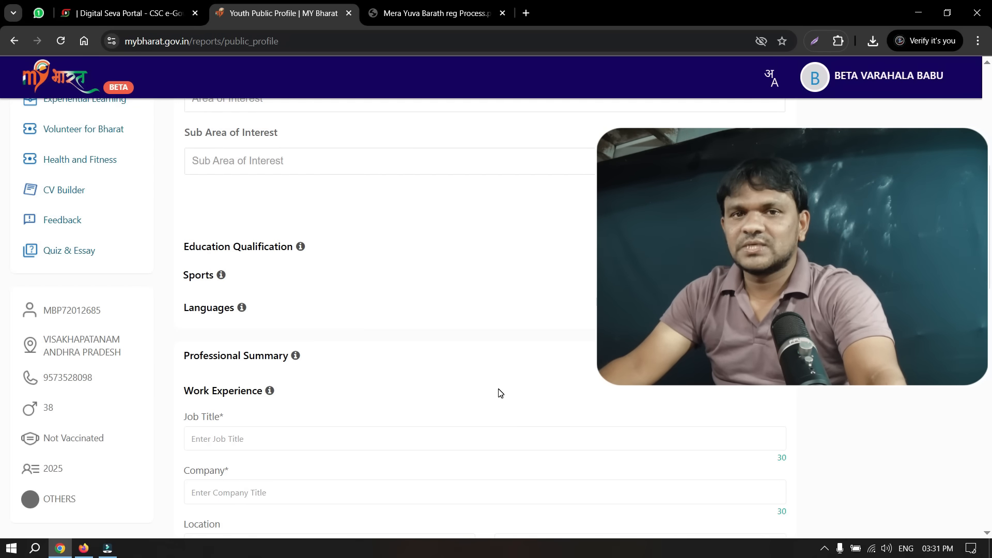
left_click(67, 255)
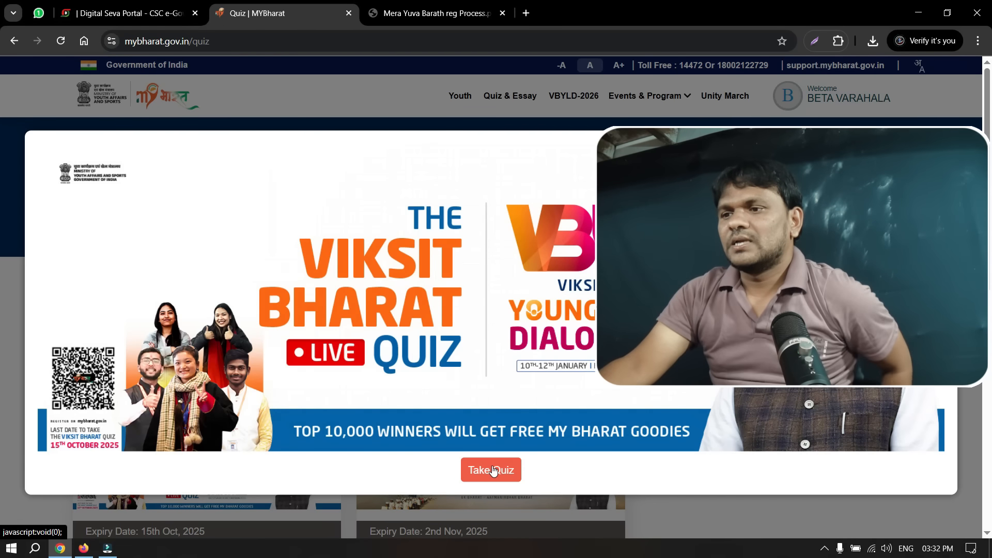
left_click(492, 470)
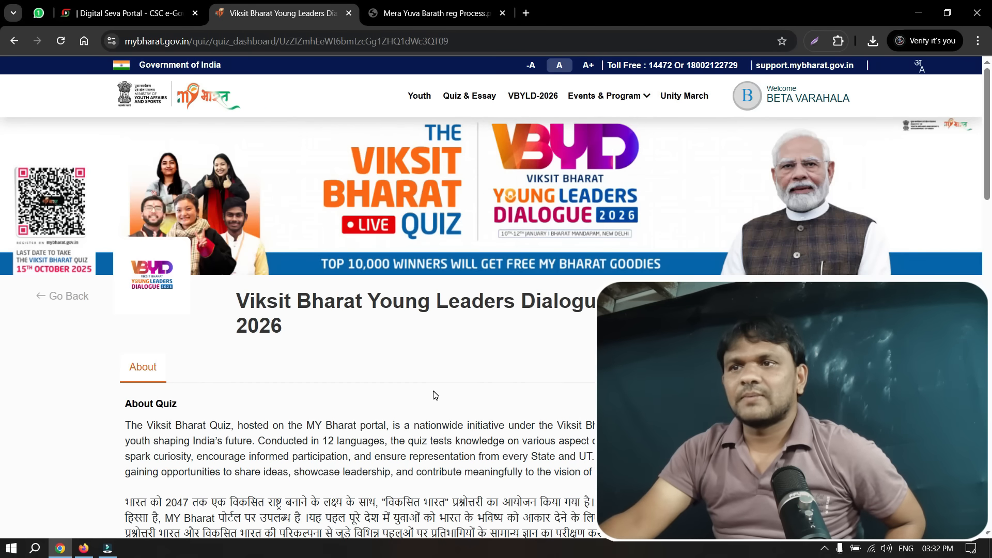
scroll(388, 380, "down", 2)
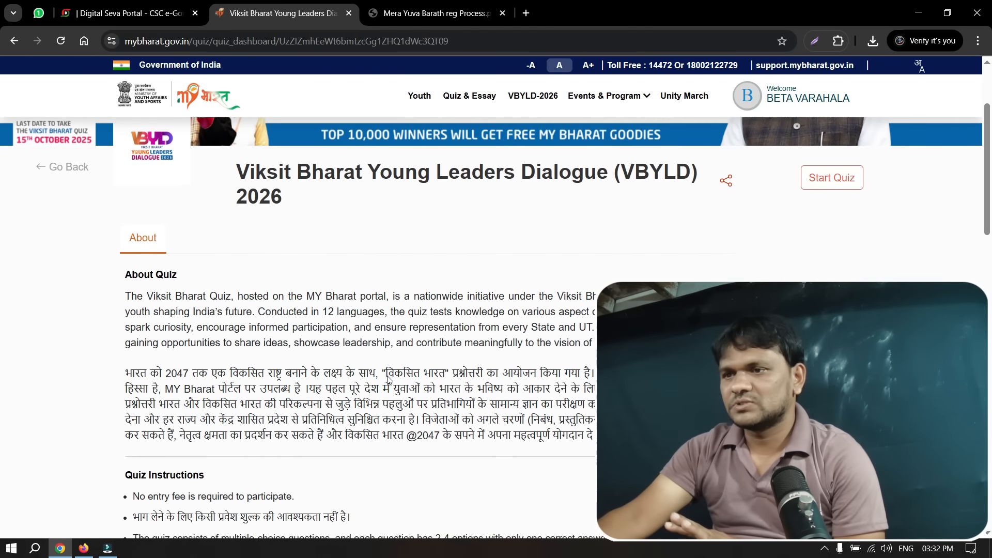
- Start the quiz, answer No to the Divyang question and proceed with the participant details
left_click(817, 186)
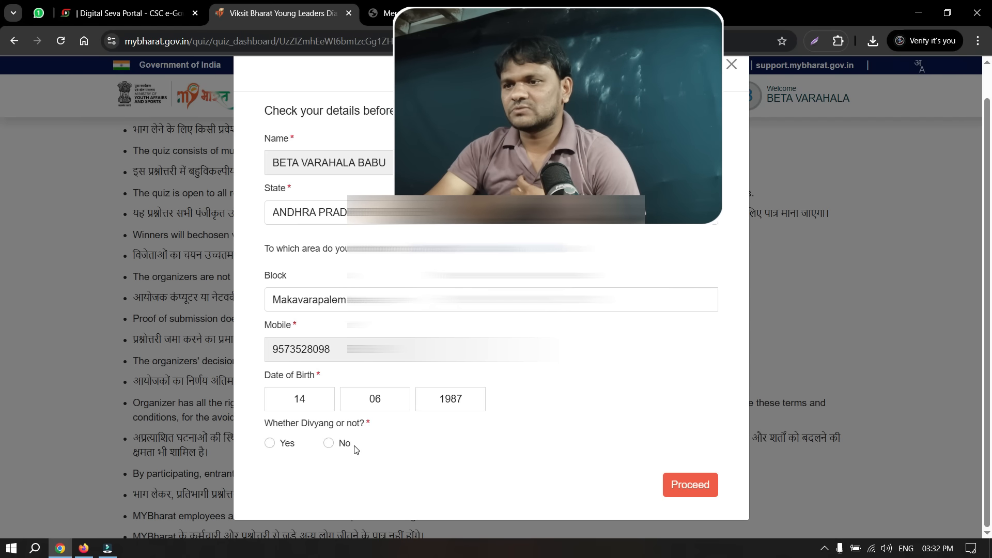
left_click(329, 444)
left_click(687, 488)
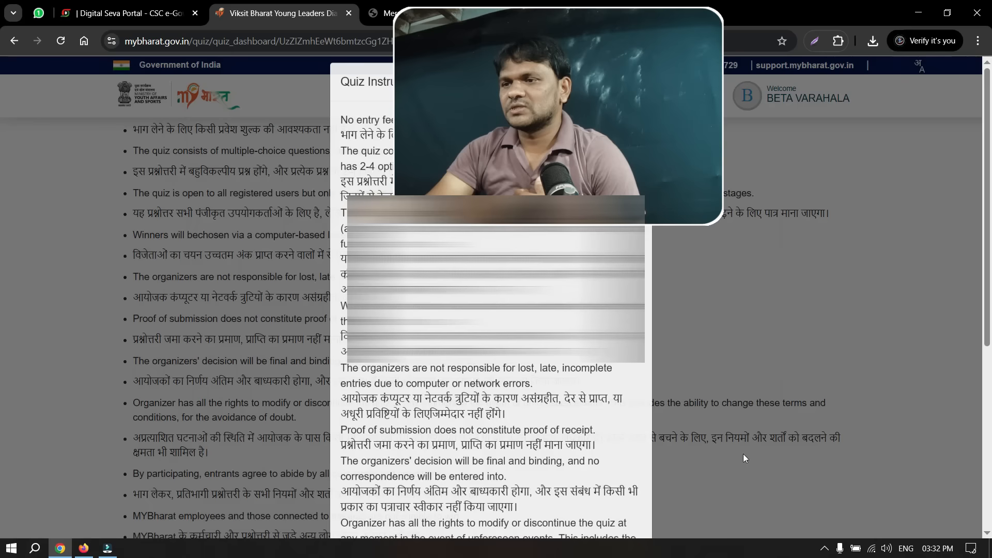
- Read through the quiz instructions, set the quiz language to Telugu and start the quiz
scroll(517, 283, "down", 3)
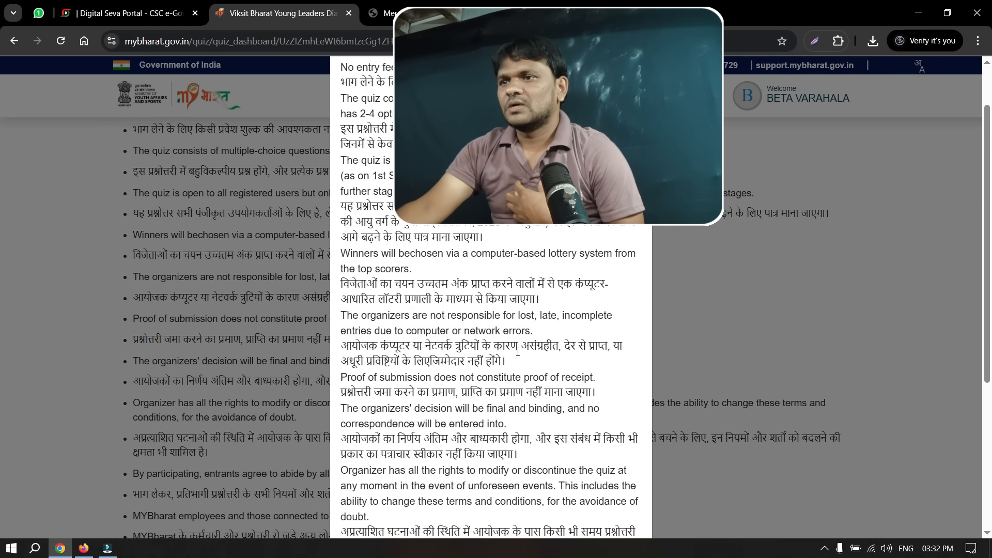
scroll(518, 352, "down", 4)
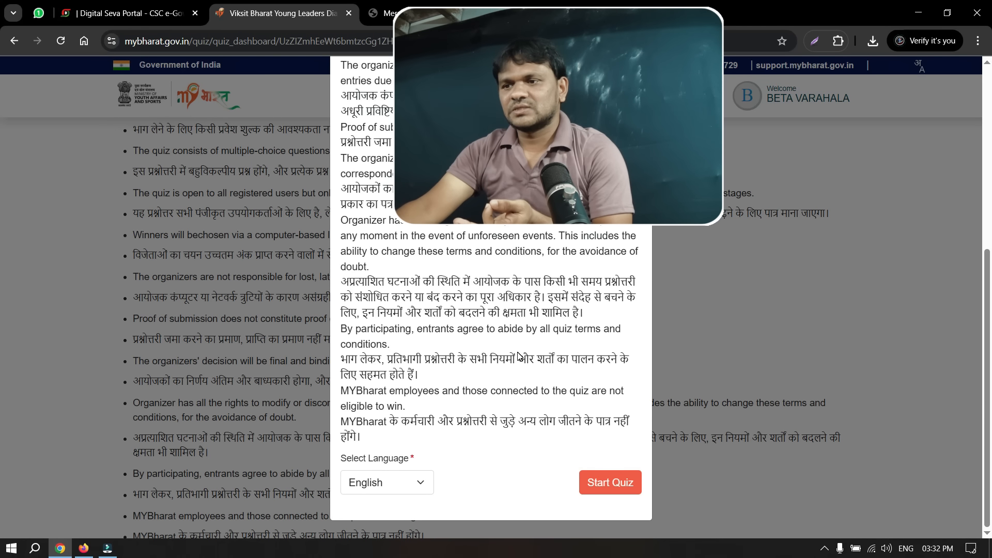
left_click(418, 489)
left_click(419, 489)
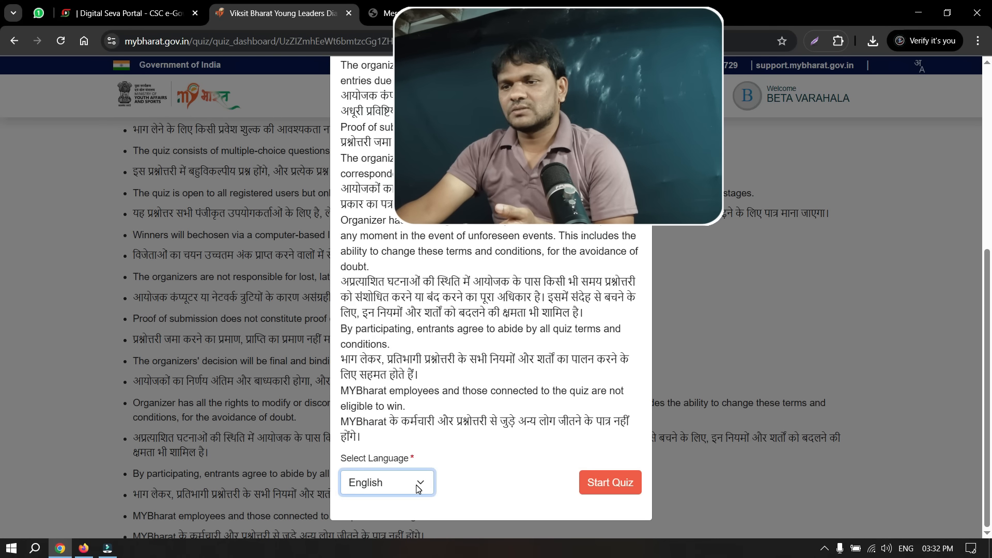
left_click(419, 489)
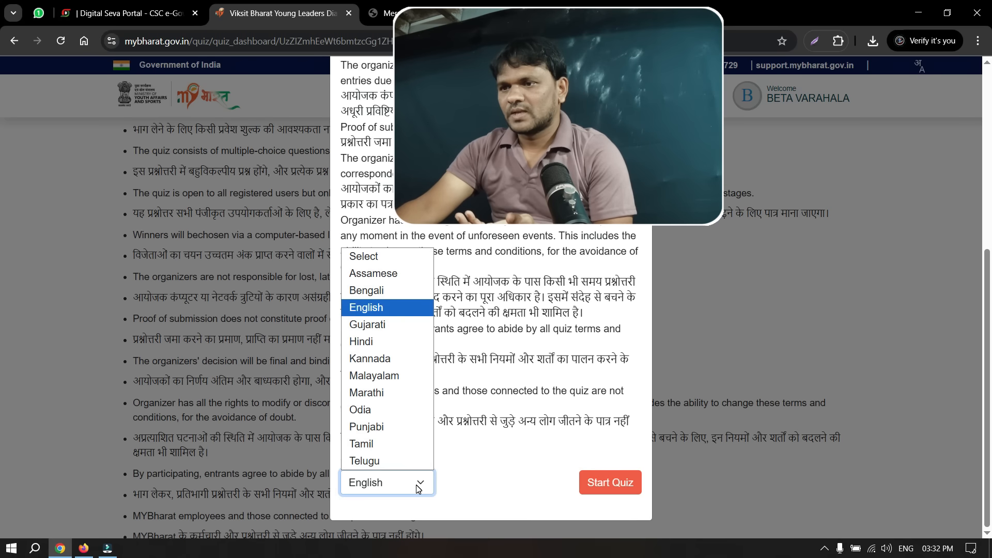
left_click(399, 463)
left_click(598, 487)
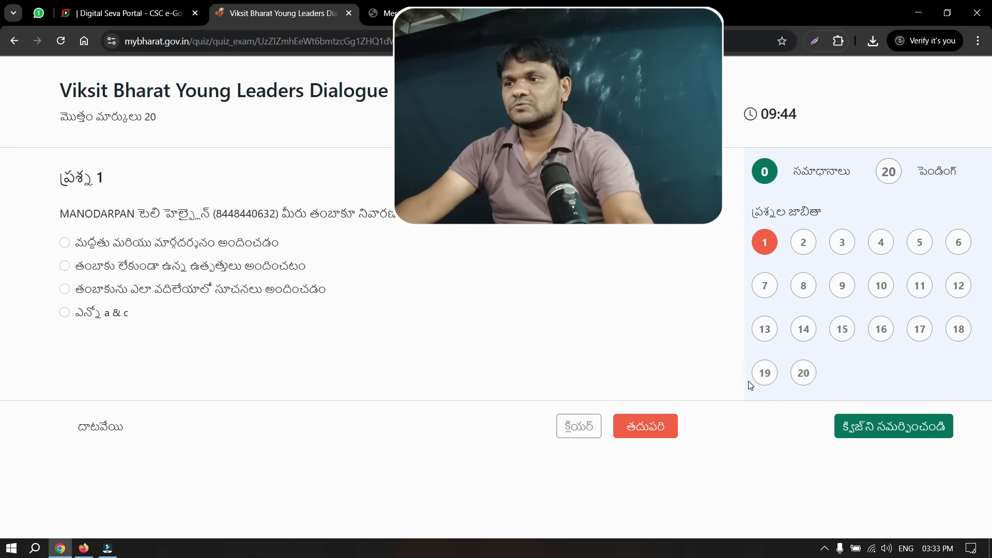
- Answer question 1 with the option about providing support and guidance, and submit the quiz once all 20 questions are answered
left_click(64, 242)
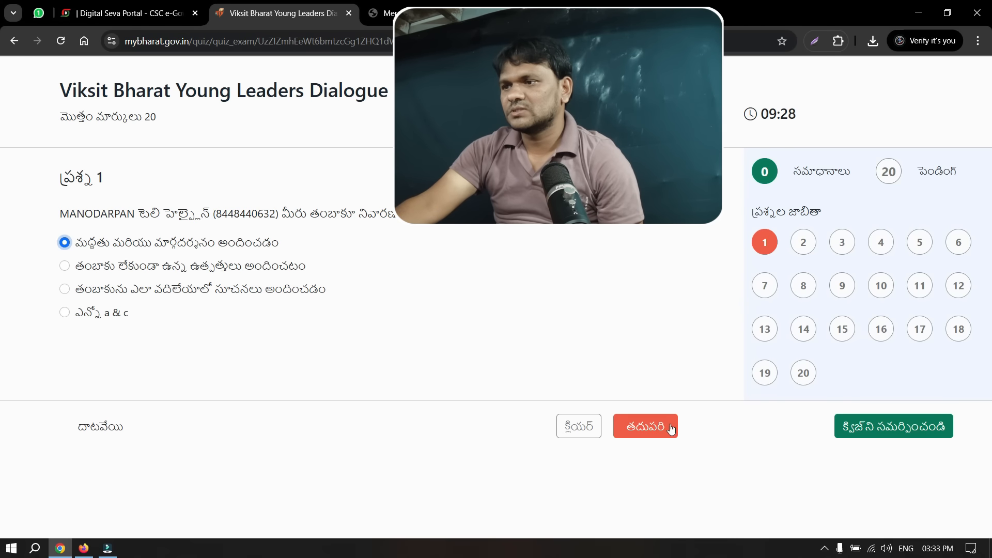
left_click(651, 432)
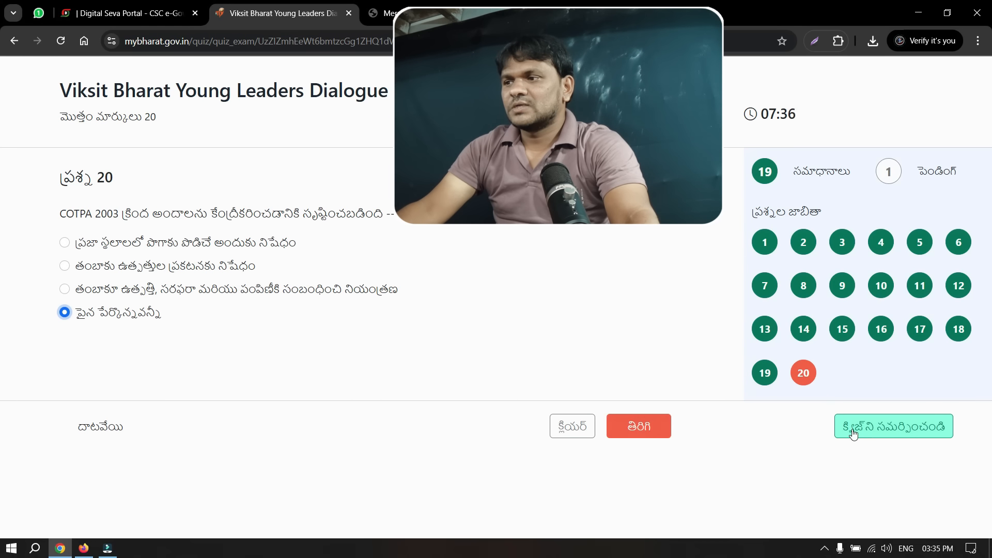
left_click(880, 429)
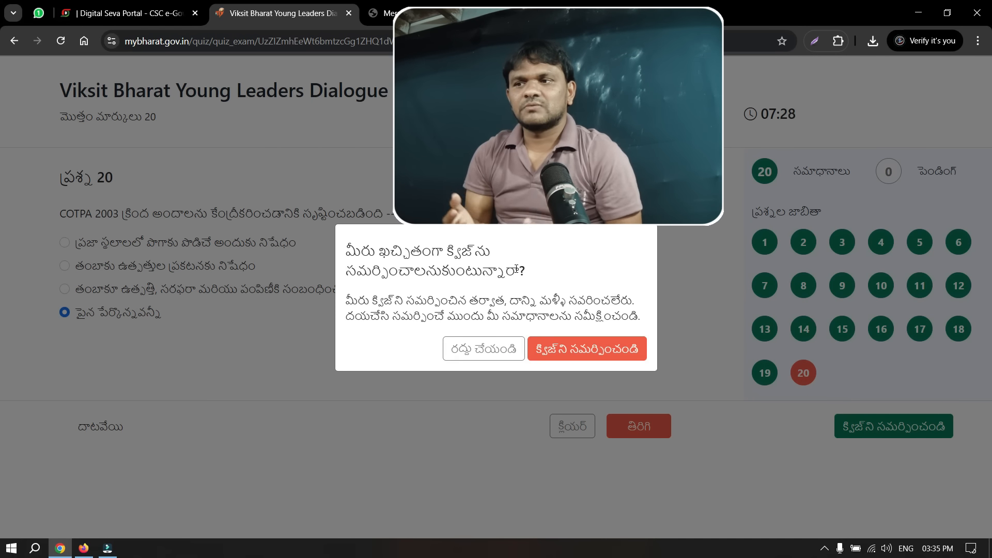
left_click(587, 345)
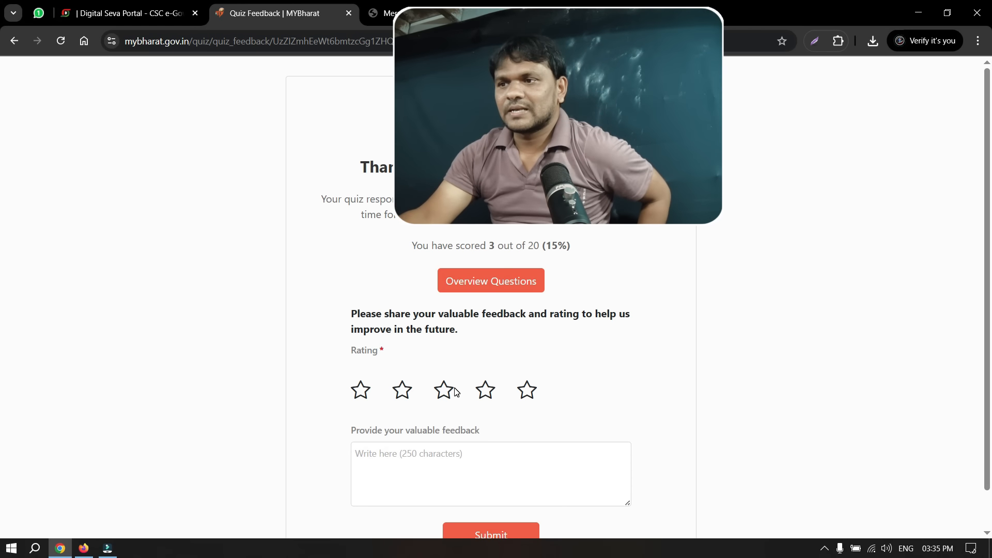
- Submit a five-star rating for the quiz and save the participation certificate as the PNG file "certificate" in Downloads
scroll(463, 392, "down", 1)
left_click(527, 360)
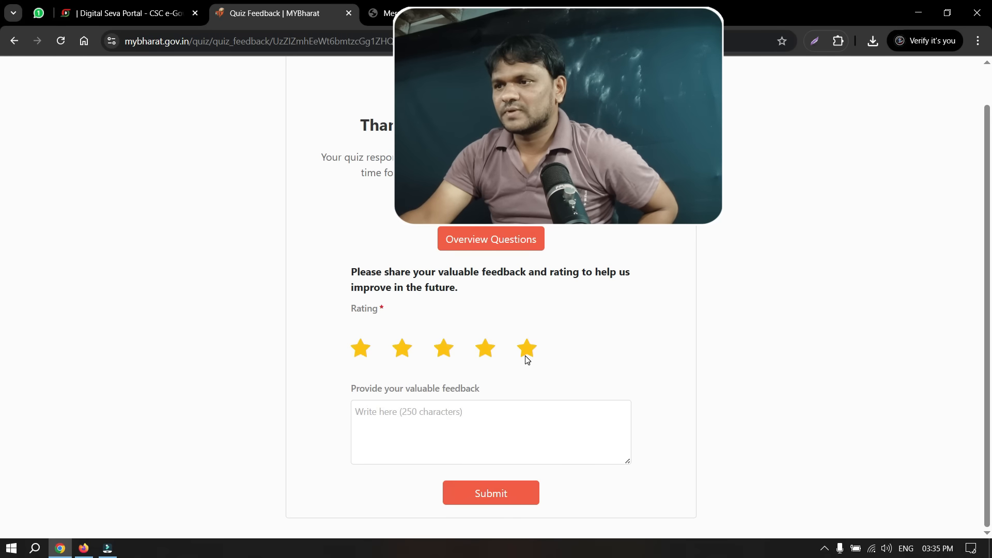
left_click(495, 493)
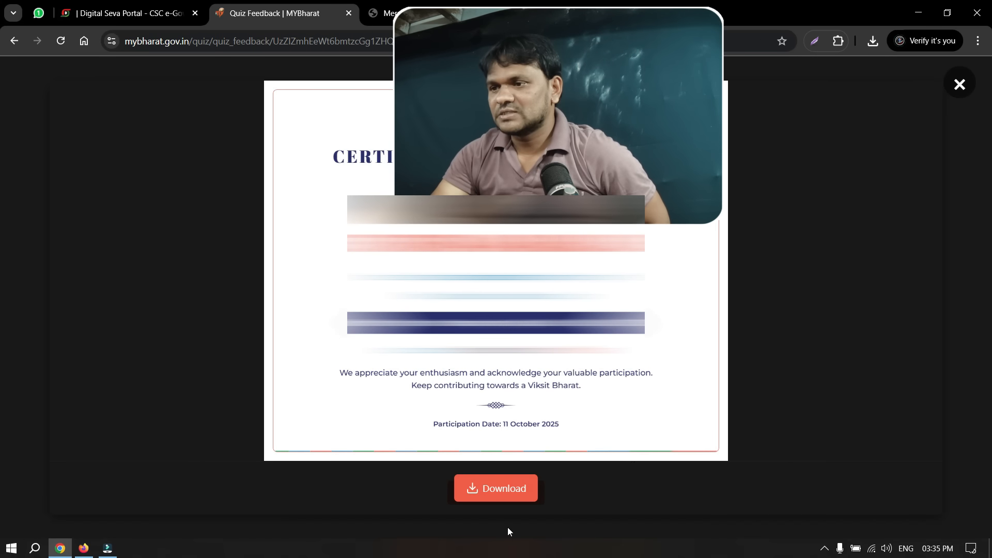
left_click(510, 494)
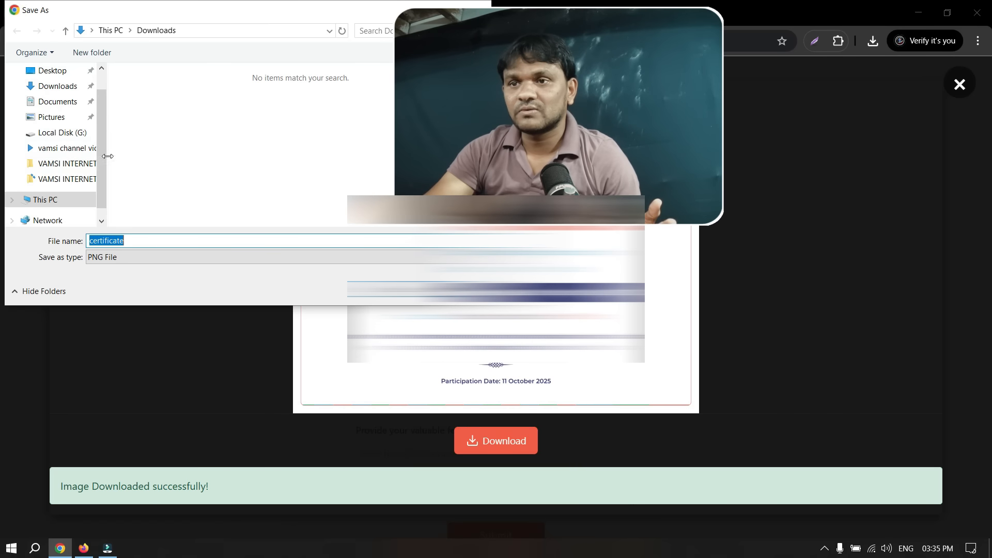
key("Return")
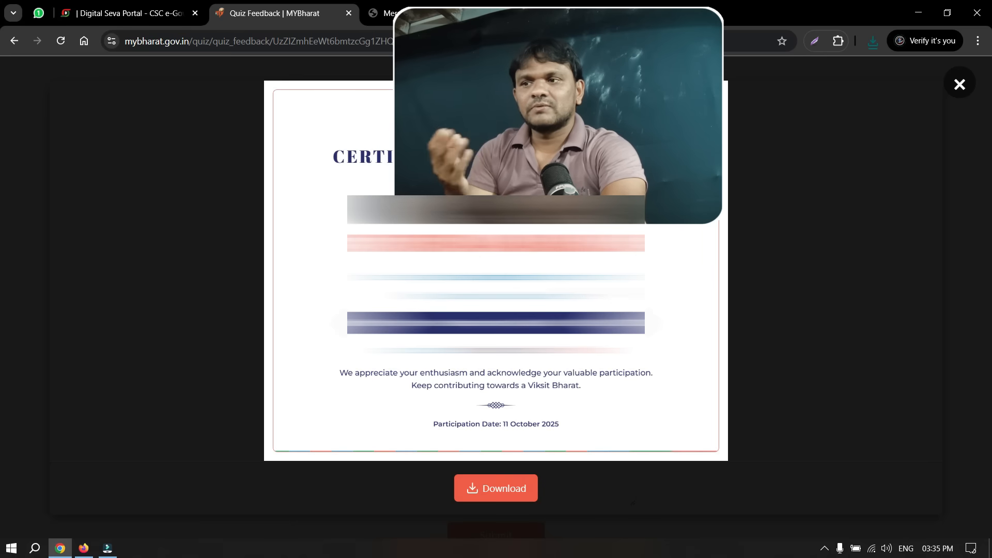